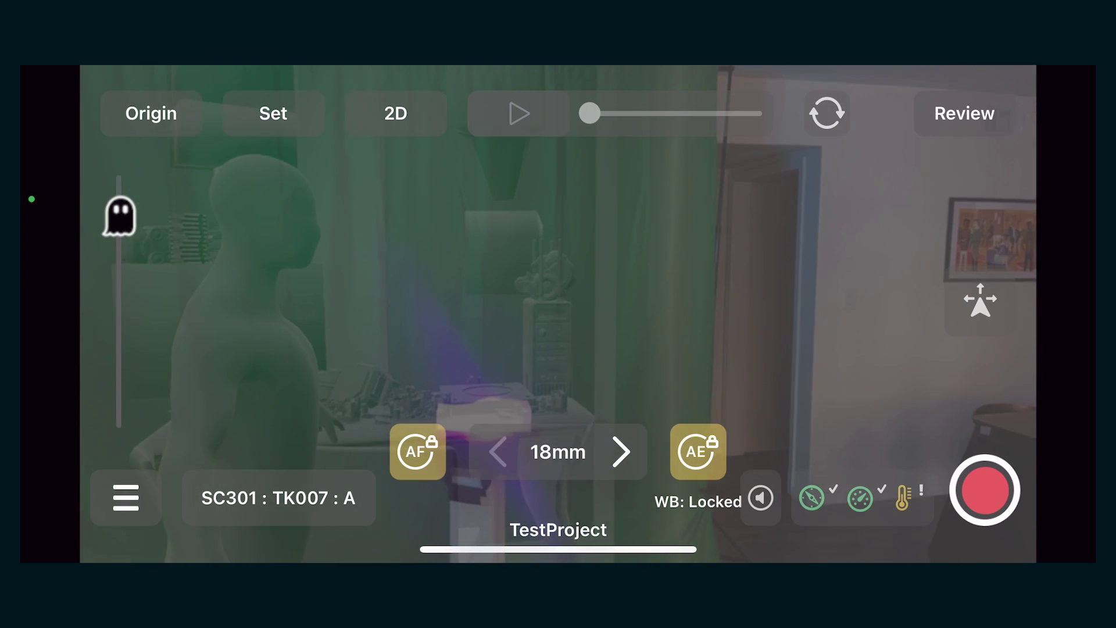
Start recording take SC301:TK007:A in Jetset.
{"action": "left_click", "coordinate": [984, 490]}
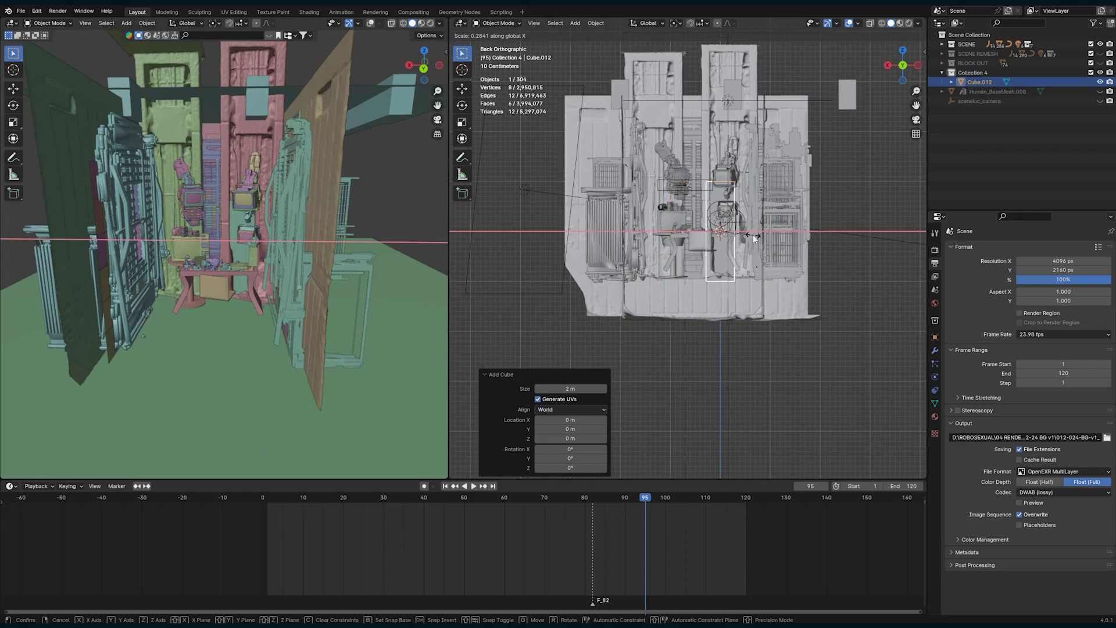
Reposition the tall cube, stretch it taller and widen the wall cube along Y.
{"action": "key", "text": "Return"}
{"action": "key", "text": "g"}
{"action": "left_click", "coordinate": [654, 257]}
{"action": "middle_click_drag", "start_coordinate": [654, 258], "coordinate": [635, 303]}
{"action": "key", "text": "s"}
{"action": "key", "text": "y"}
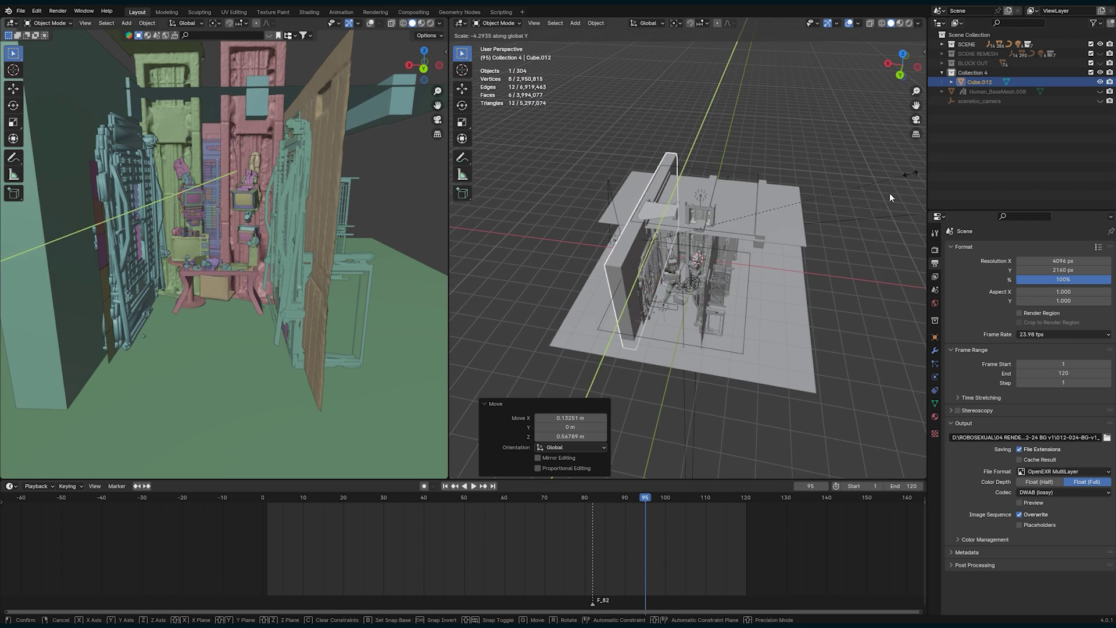
{"action": "left_click", "coordinate": [889, 193]}
Slide the wall cube along X, then duplicate it to place a second wall.
{"action": "scroll", "coordinate": [697, 232], "scroll_direction": "up", "scroll_amount": 3}
{"action": "key", "text": "g"}
{"action": "key", "text": "x"}
{"action": "left_click", "coordinate": [647, 287]}
{"action": "key", "text": "shift+d"}
{"action": "middle_click_drag", "start_coordinate": [674, 279], "coordinate": [721, 277]}
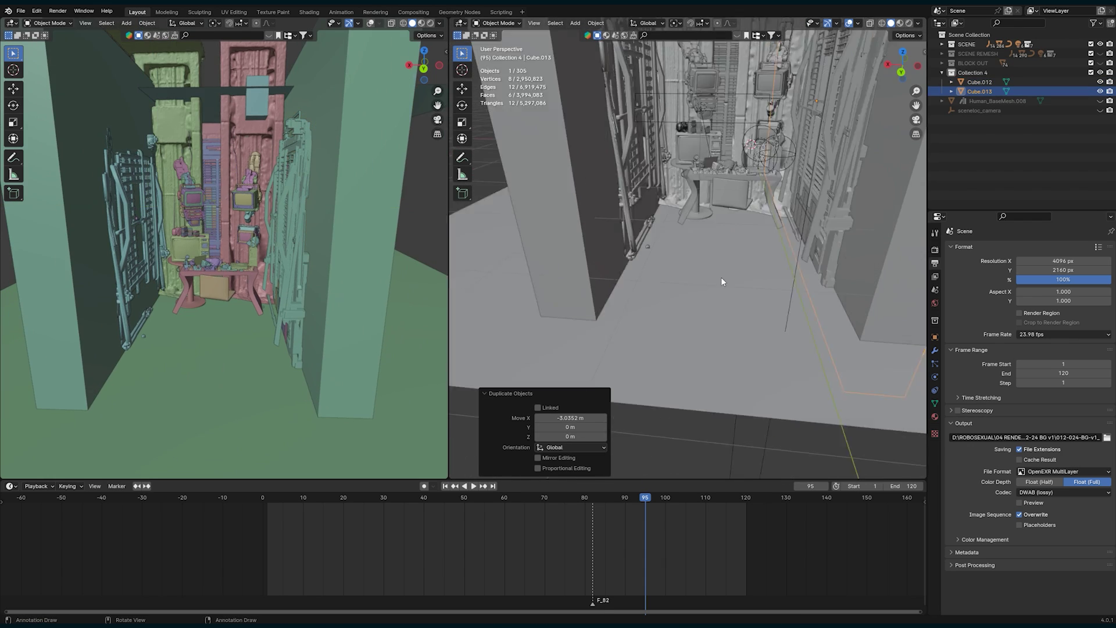
{"action": "scroll", "coordinate": [695, 238], "scroll_direction": "up", "scroll_amount": 3}
{"action": "key", "text": "shift+a"}
{"action": "left_click", "coordinate": [725, 276]}
In back view, shrink a new cube to 0.276 and position it as a small box.
{"action": "key", "text": "ctrl+KP_1"}
{"action": "key", "text": "s"}
{"action": "key", "text": "Return"}
{"action": "key", "text": "g"}
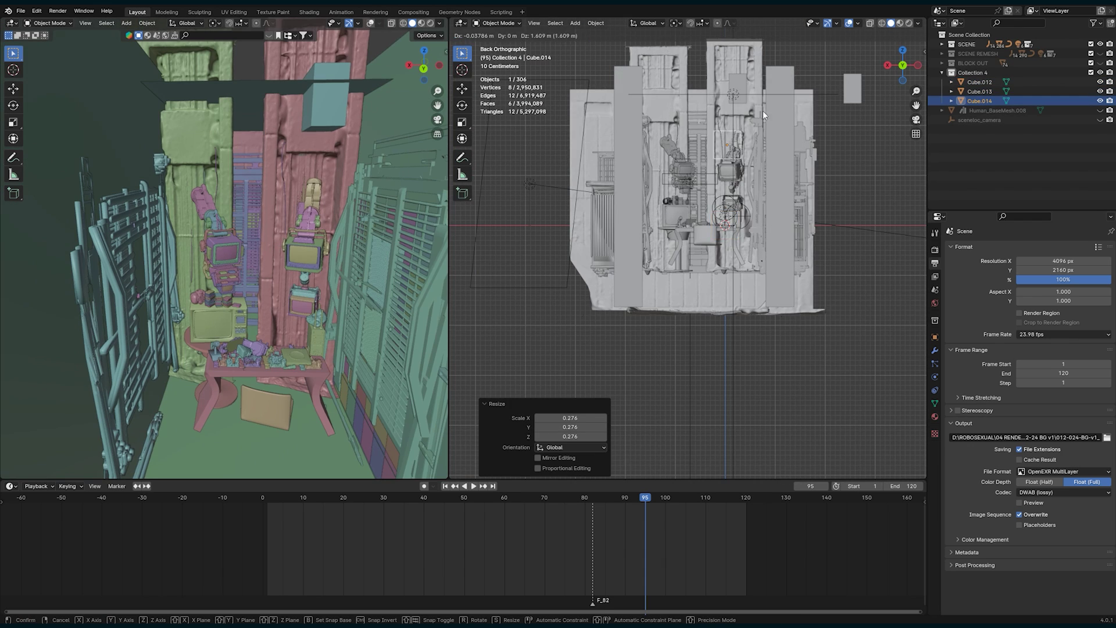
{"action": "left_click", "coordinate": [809, 161]}
Stretch the small box along X and place a duplicate beside it along X.
{"action": "key", "text": "s"}
{"action": "key", "text": "x"}
{"action": "key", "text": "Return"}
{"action": "middle_click_drag", "start_coordinate": [773, 244], "coordinate": [803, 283]}
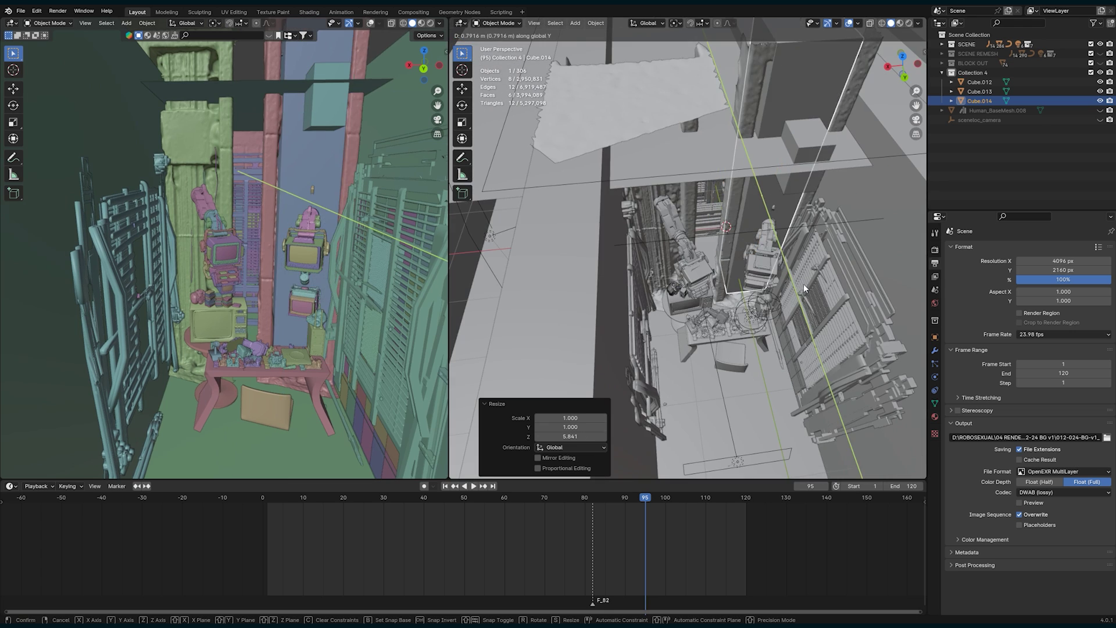
{"action": "key", "text": "shift+d"}
{"action": "key", "text": "x"}
{"action": "left_click", "coordinate": [754, 284]}
In wireframe top view, add a cube, shrink it to 0.153 and rotate it to align with the set.
{"action": "key", "text": "shift+a"}
{"action": "left_click", "coordinate": [756, 321]}
{"action": "key", "text": "KP_7"}
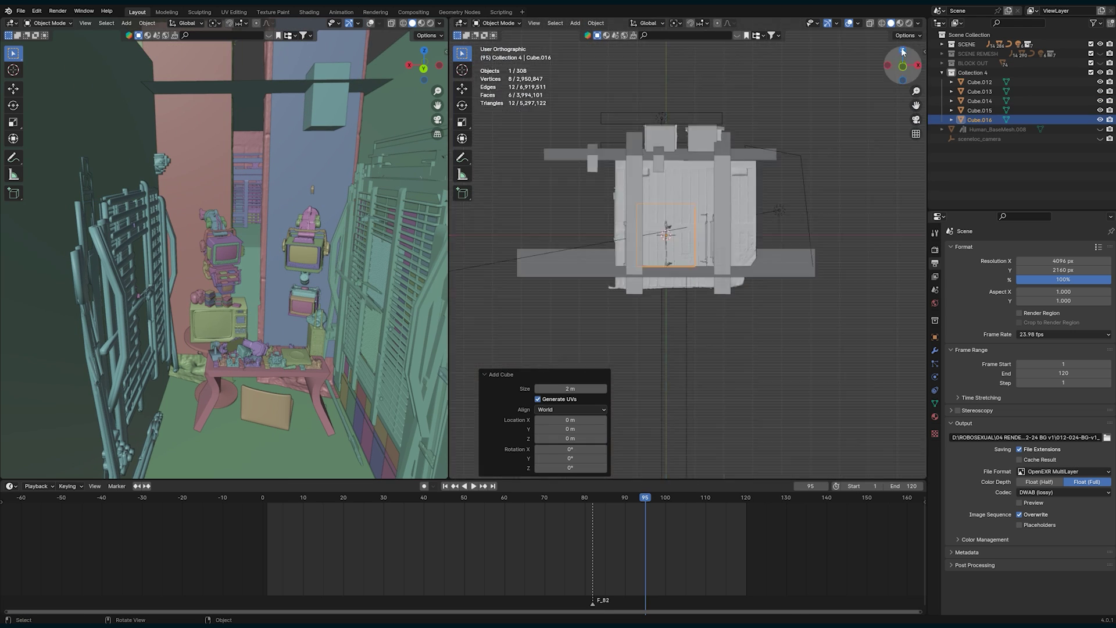
{"action": "left_click", "coordinate": [881, 23]}
{"action": "middle_click_drag", "start_coordinate": [650, 194], "coordinate": [748, 305], "text": "shift"}
{"action": "key", "text": "s"}
{"action": "left_click", "coordinate": [727, 270]}
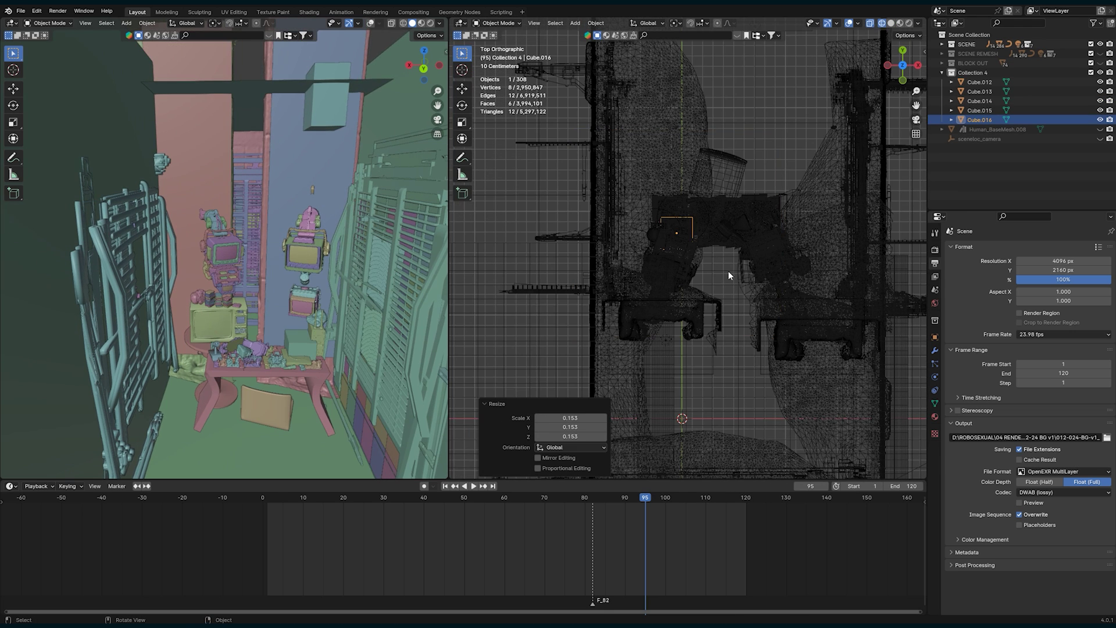
{"action": "key", "text": "r"}
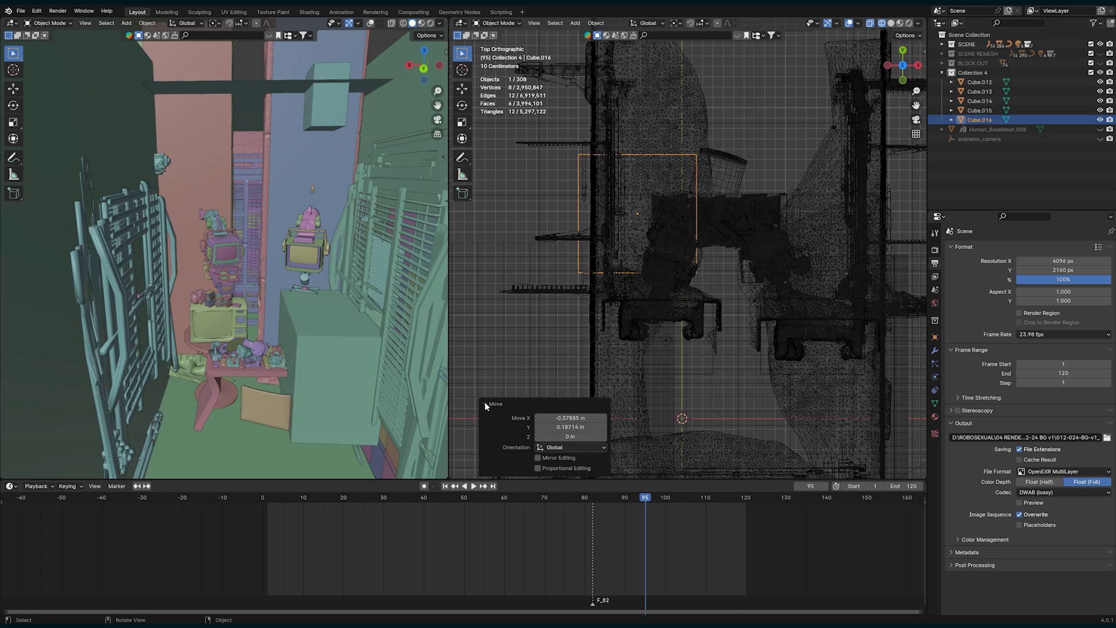
{"action": "left_click", "coordinate": [712, 259]}
Resize the rotated cube, stack a copy above it along Z, and view through the camera.
{"action": "key", "text": "s"}
{"action": "left_click", "coordinate": [705, 284]}
{"action": "key", "text": "ctrl+KP_1"}
{"action": "key", "text": "shift+z"}
{"action": "key", "text": "shift+d"}
{"action": "key", "text": "z"}
{"action": "left_click", "coordinate": [798, 149]}
{"action": "key", "text": "KP_0"}
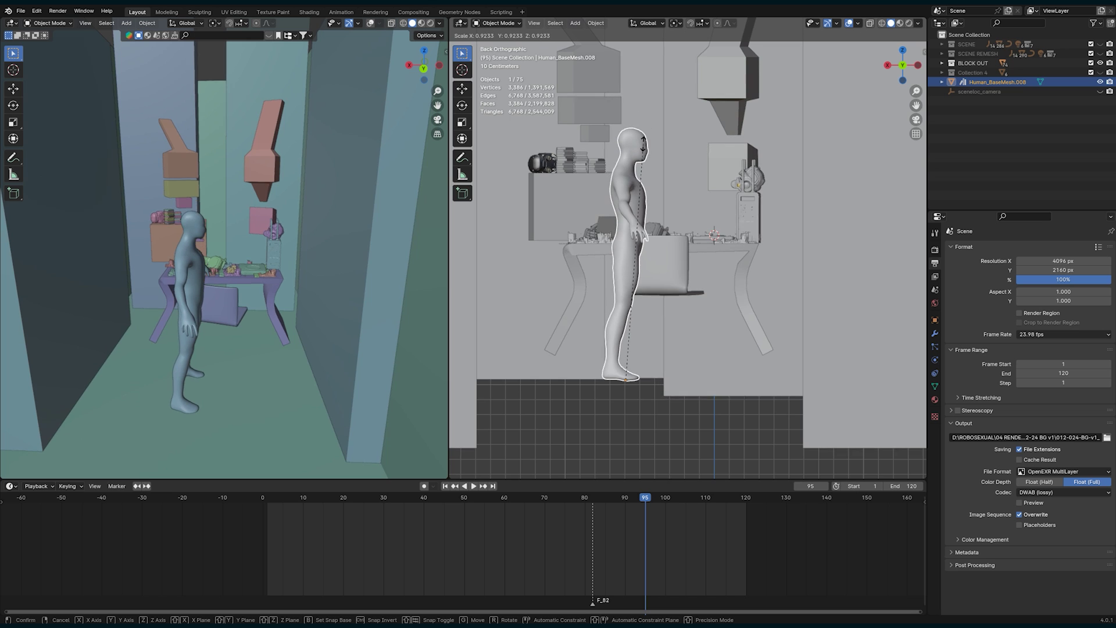
Confirm the human figure's new scale and orbit to a high overhead view of the set.
{"action": "left_click", "coordinate": [645, 134]}
{"action": "middle_click_drag", "start_coordinate": [651, 191], "coordinate": [727, 279]}
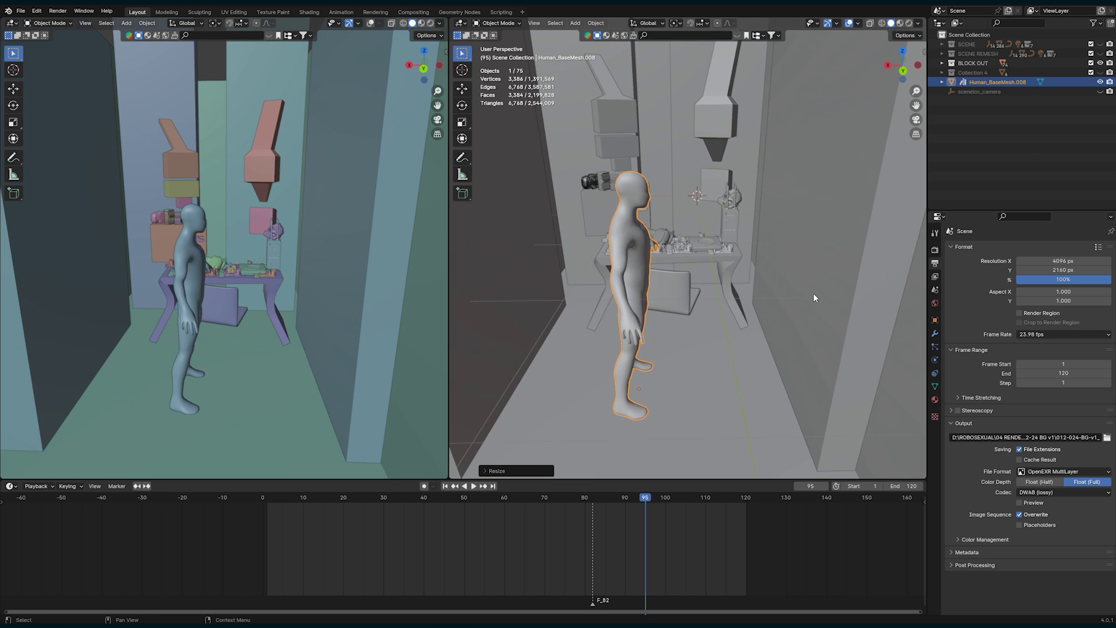
{"action": "scroll", "coordinate": [814, 293], "scroll_direction": "down", "scroll_amount": 5}
{"action": "middle_click_drag", "start_coordinate": [813, 293], "coordinate": [695, 301]}
Add a Plain Axes empty and move it into the set from the top view.
{"action": "key", "text": "shift+a"}
{"action": "mouse_move", "coordinate": [696, 301]}
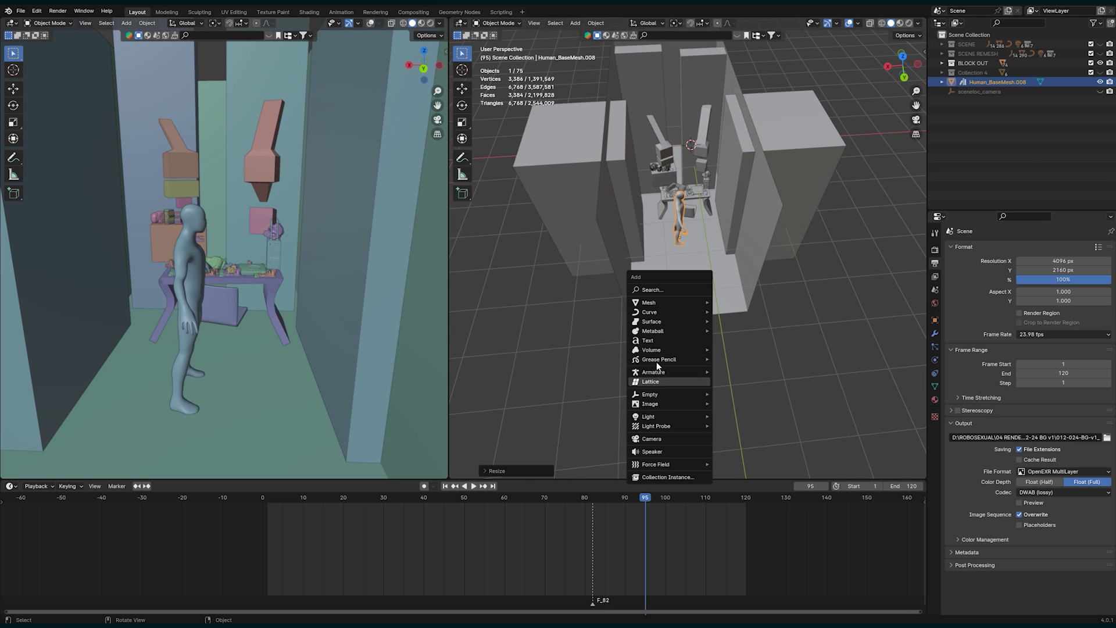
{"action": "mouse_move", "coordinate": [668, 394]}
{"action": "left_click", "coordinate": [737, 398]}
{"action": "left_click", "coordinate": [902, 55]}
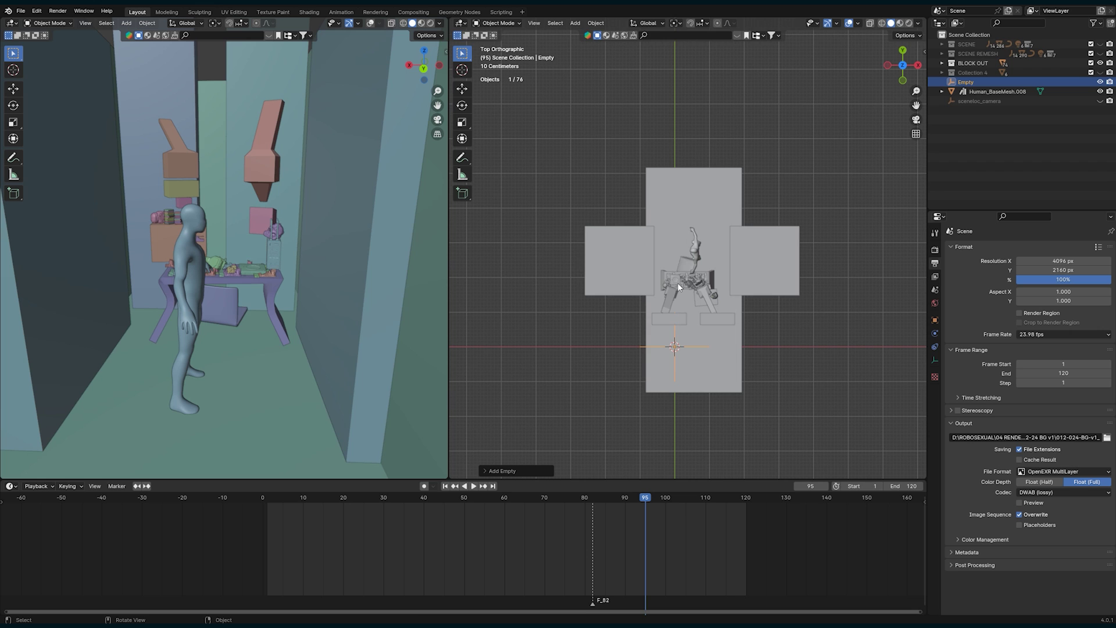
{"action": "key", "text": "g"}
Rename the empty to sceneloc_camera in the Outliner, then go to File > Export.
{"action": "double_click", "coordinate": [982, 82]}
{"action": "type", "text": "sceneloc_camera"}
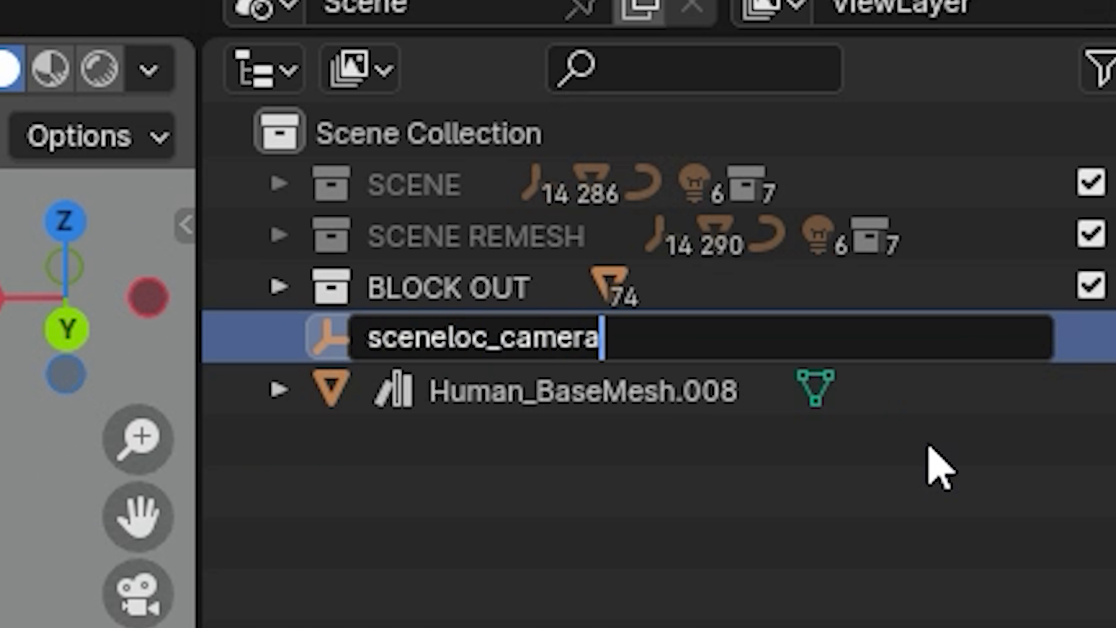
{"action": "key", "text": "Return"}
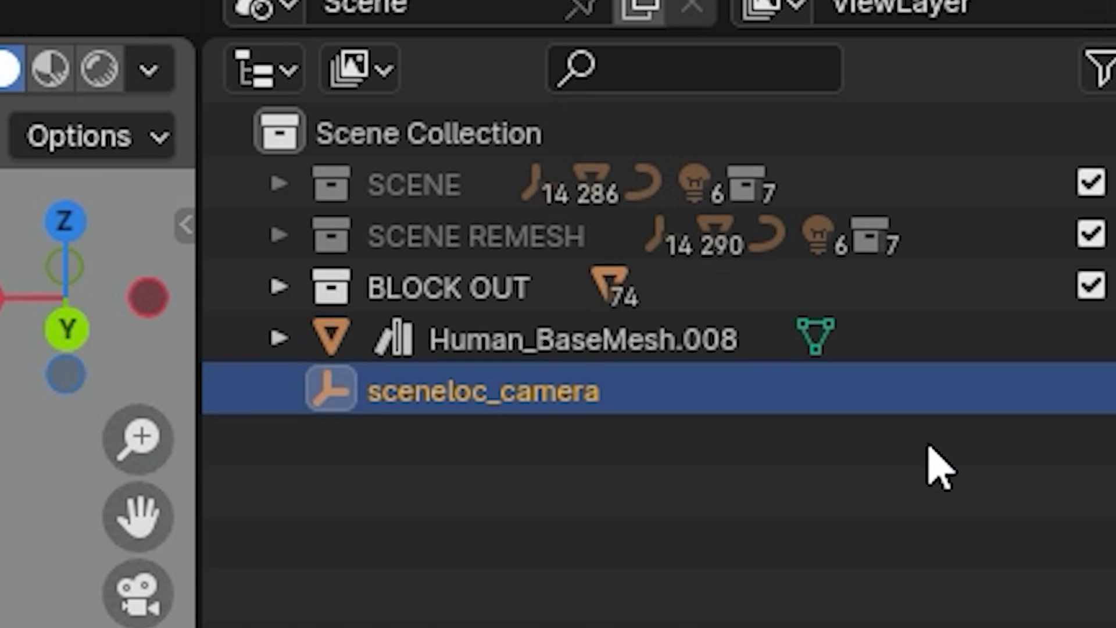
{"action": "left_click", "coordinate": [20, 11]}
{"action": "mouse_move", "coordinate": [47, 154]}
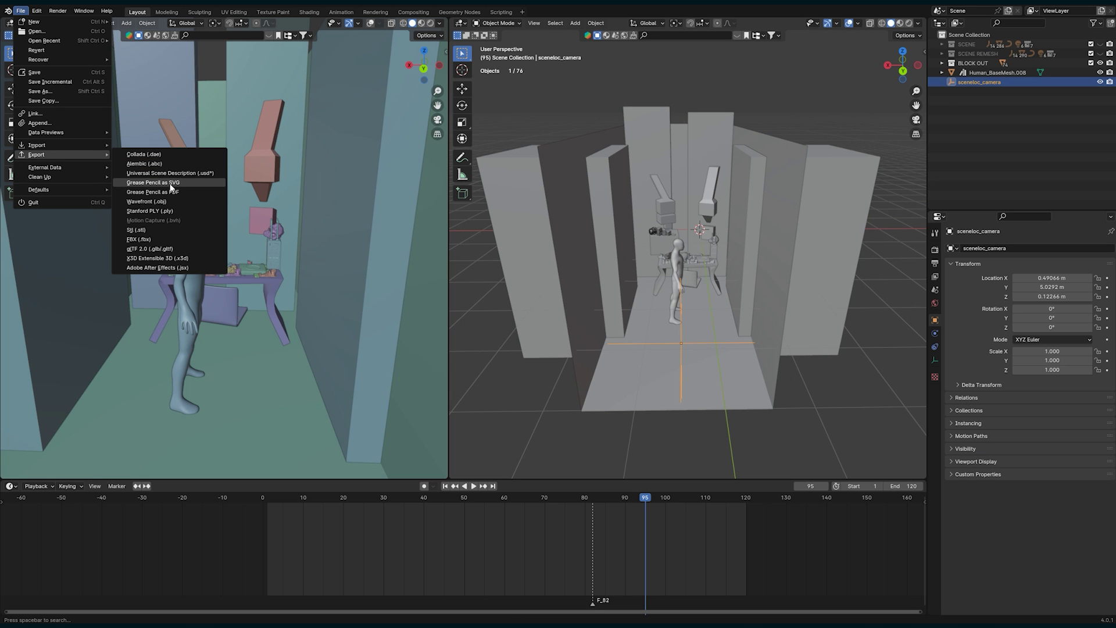
Export the scene as Universal Scene Description, named 3DScene.usdz.
{"action": "left_click", "coordinate": [200, 172]}
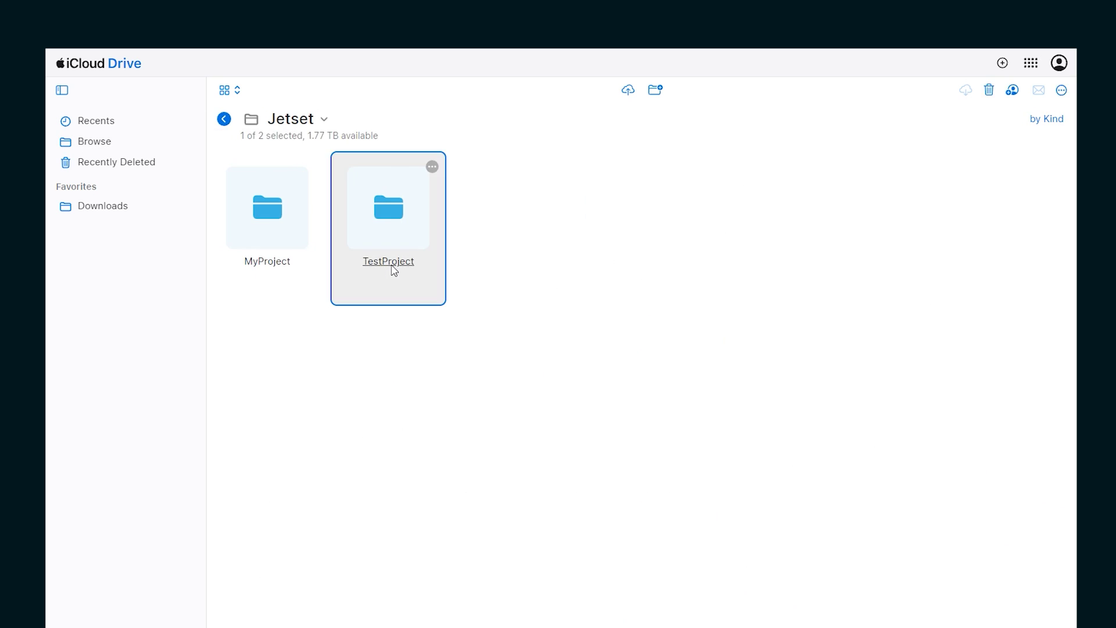
{"action": "double_click", "coordinate": [390, 269]}
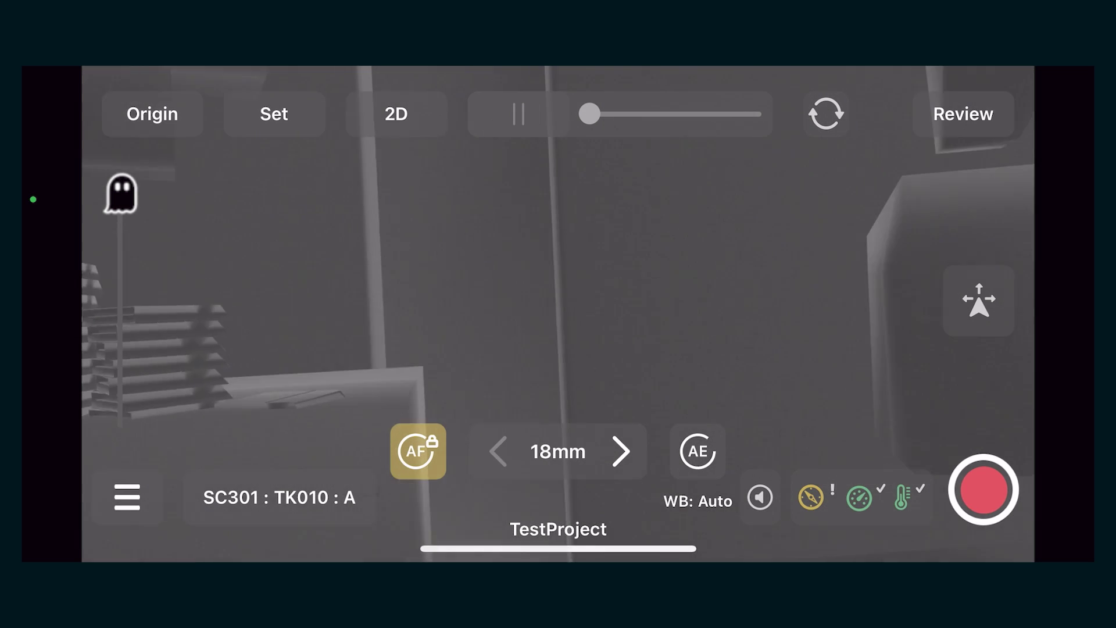
Start recording a new take in Jetset with the block-out model overlaid.
{"action": "left_click", "coordinate": [983, 489]}
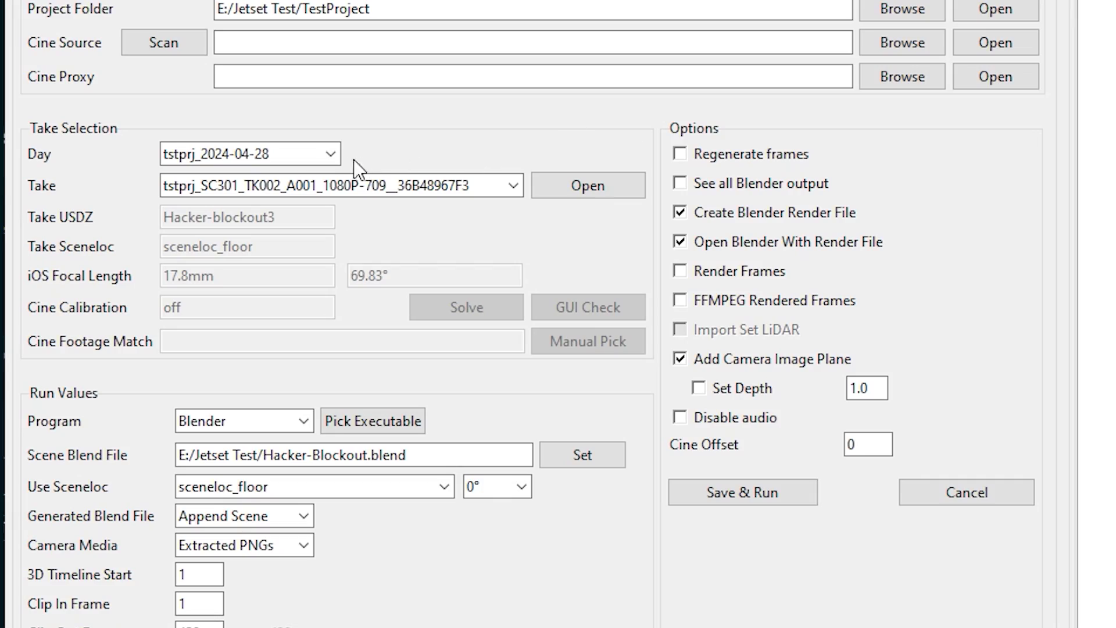
Choose day tstprj_2024-04-28 and take TK009, then Save & Run to build the Blender file.
{"action": "left_click", "coordinate": [329, 154]}
{"action": "left_click", "coordinate": [303, 216]}
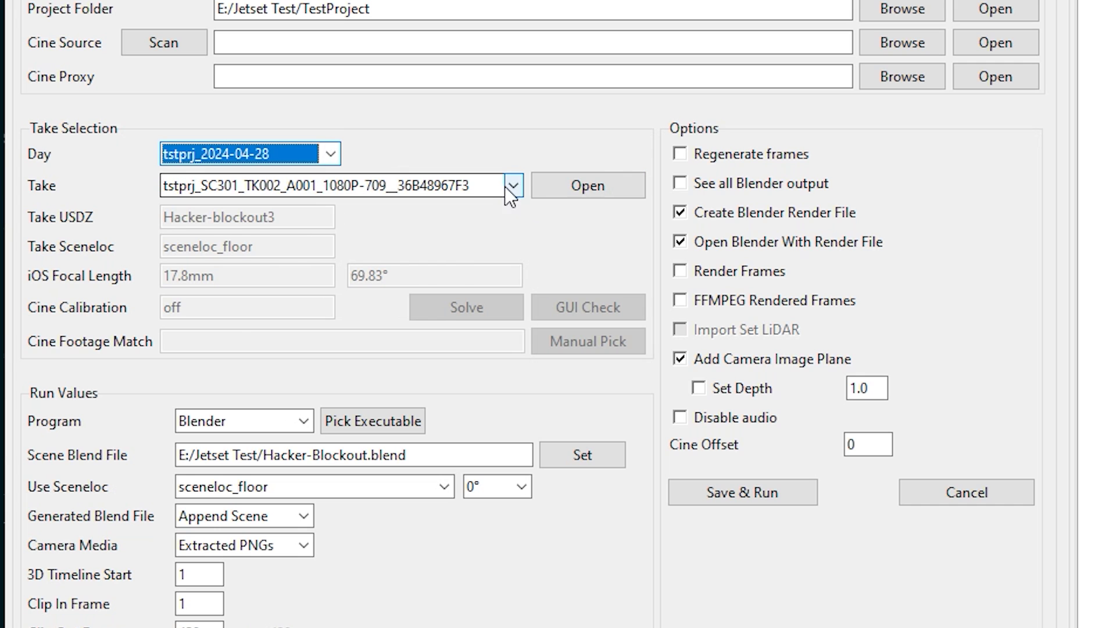
{"action": "left_click", "coordinate": [513, 187]}
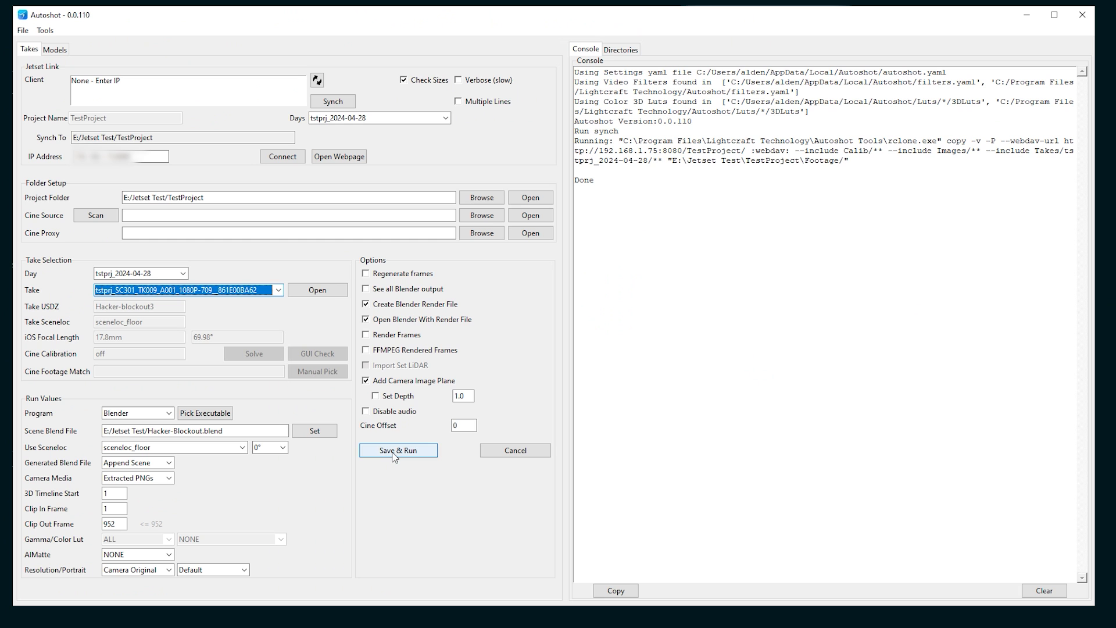
{"action": "left_click", "coordinate": [394, 452]}
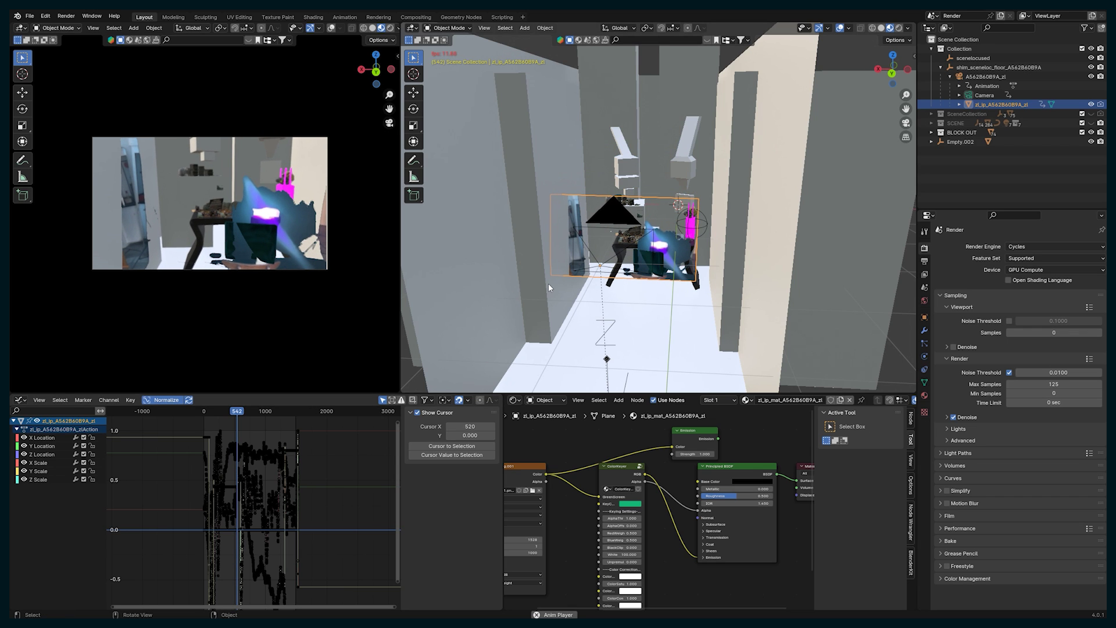
{"action": "left_click", "coordinate": [233, 411]}
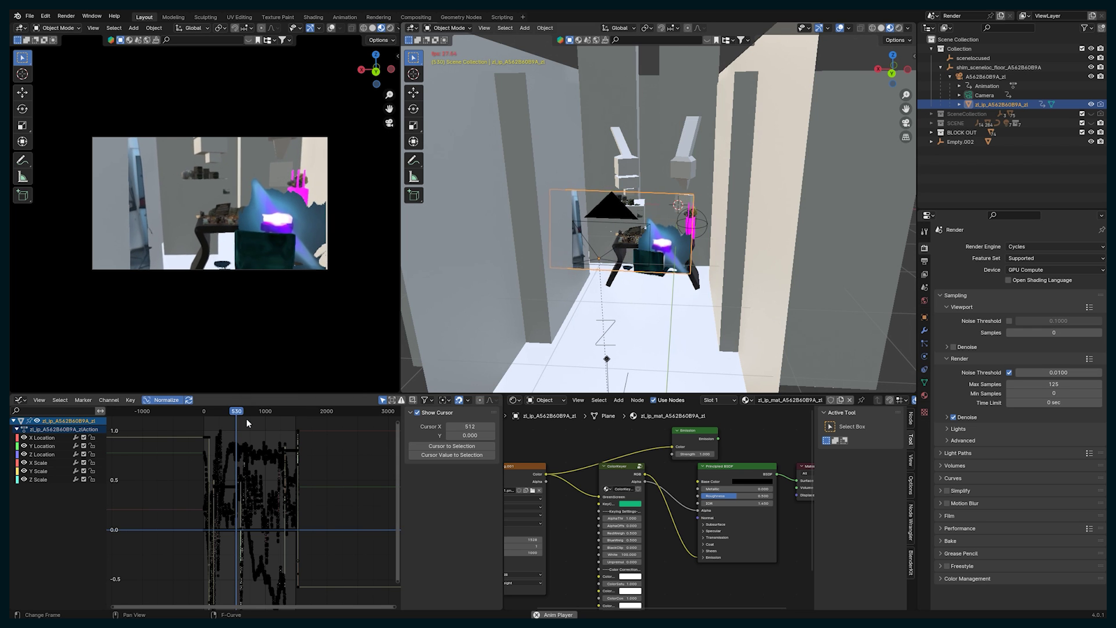
Move the image texture node up-left and shift the ColorKeyer node further left.
{"action": "key", "text": "g"}
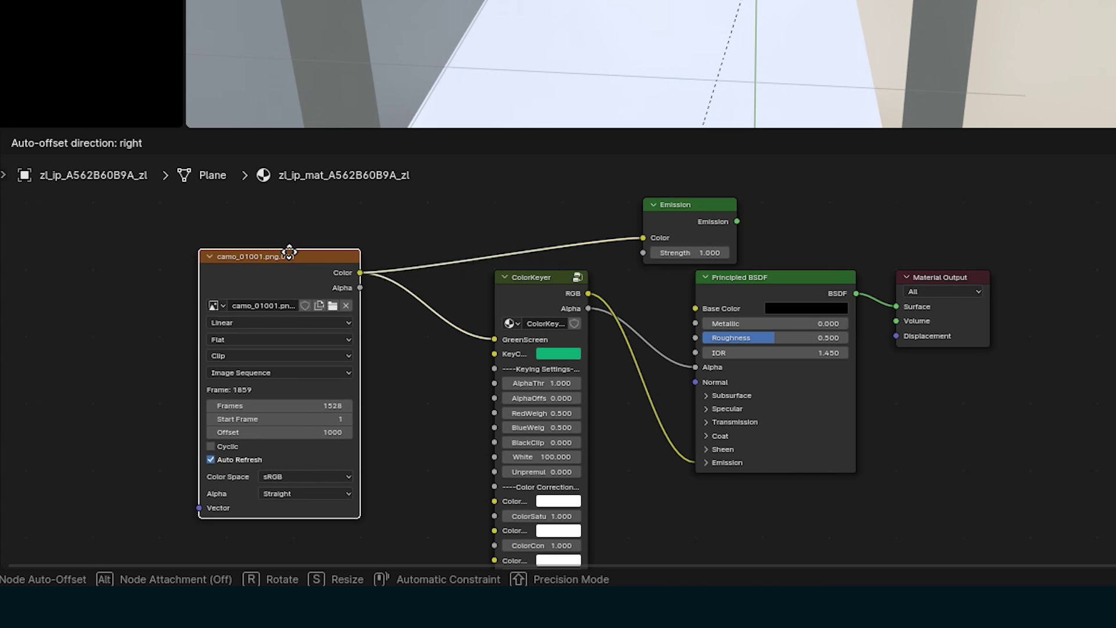
{"action": "left_click", "coordinate": [551, 278]}
{"action": "left_click_drag", "start_coordinate": [526, 278], "coordinate": [517, 275]}
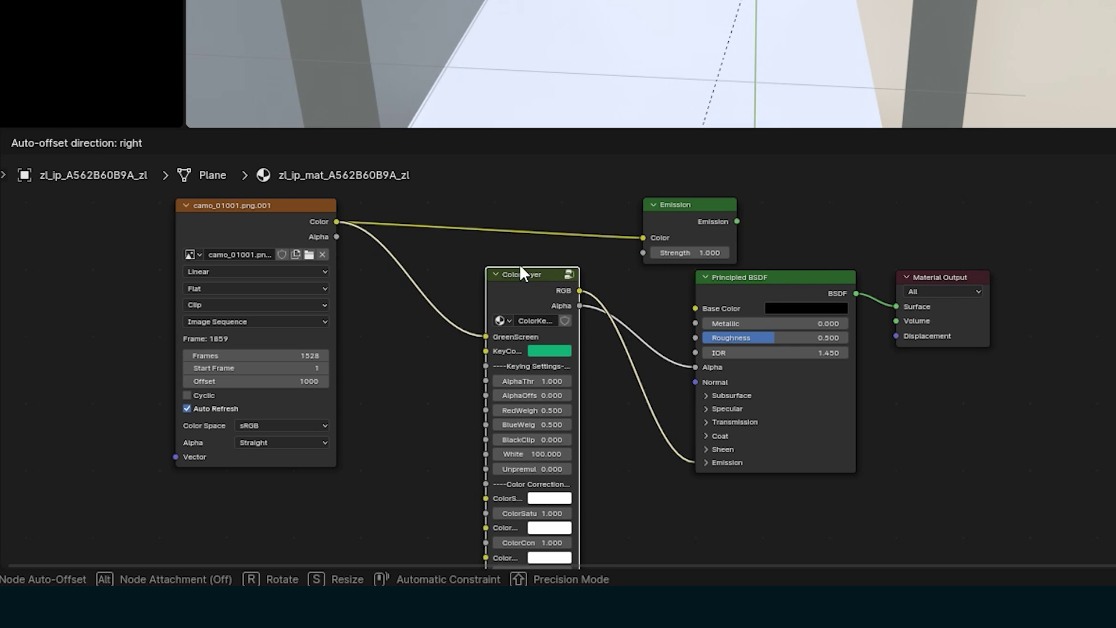
{"action": "middle_click_drag", "start_coordinate": [610, 387], "coordinate": [635, 348]}
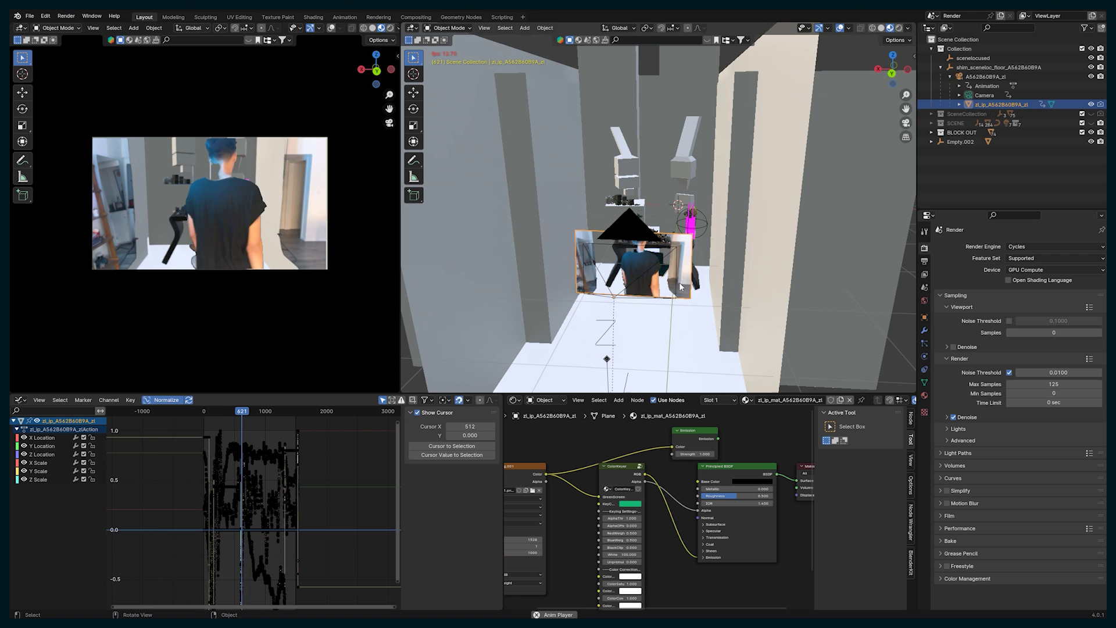
{"action": "scroll", "coordinate": [644, 284], "scroll_direction": "up", "scroll_amount": 5}
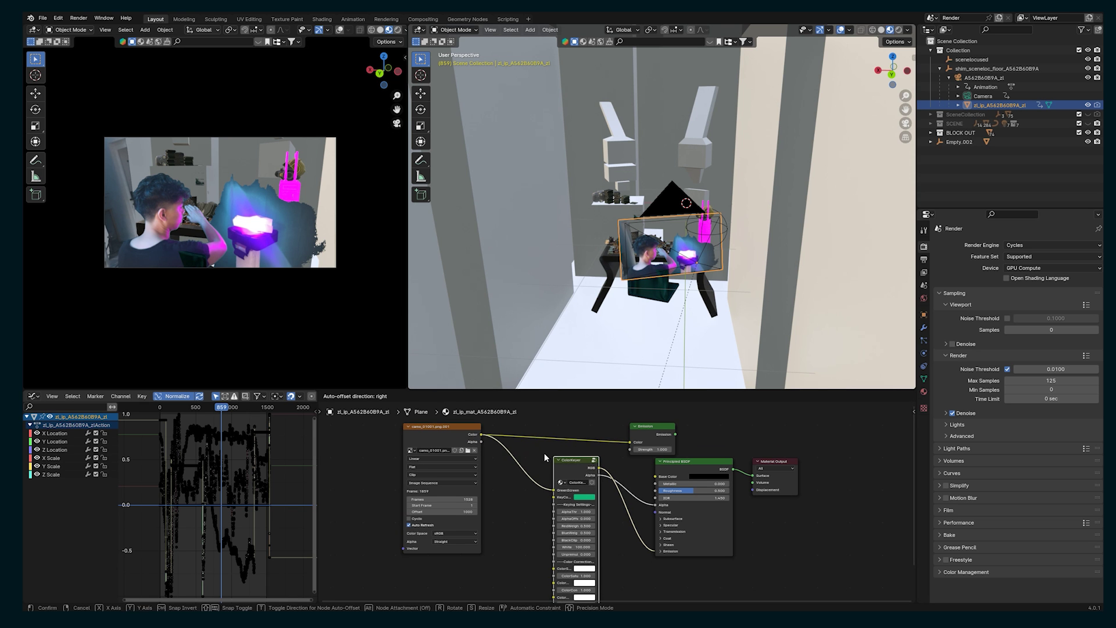
Append the full-resolution set .blend from 00 PROJECT FILES, then deselect the camera curves.
{"action": "left_click_drag", "start_coordinate": [621, 535], "coordinate": [617, 526]}
{"action": "key", "text": "shift+F1"}
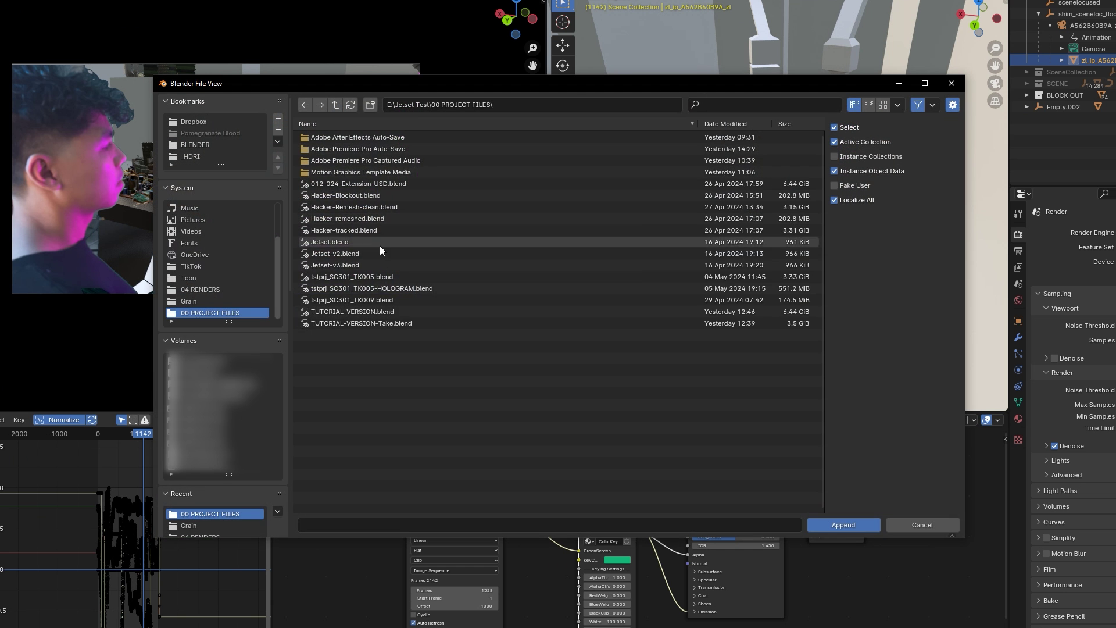
{"action": "double_click", "coordinate": [329, 161]}
{"action": "left_click", "coordinate": [326, 289]}
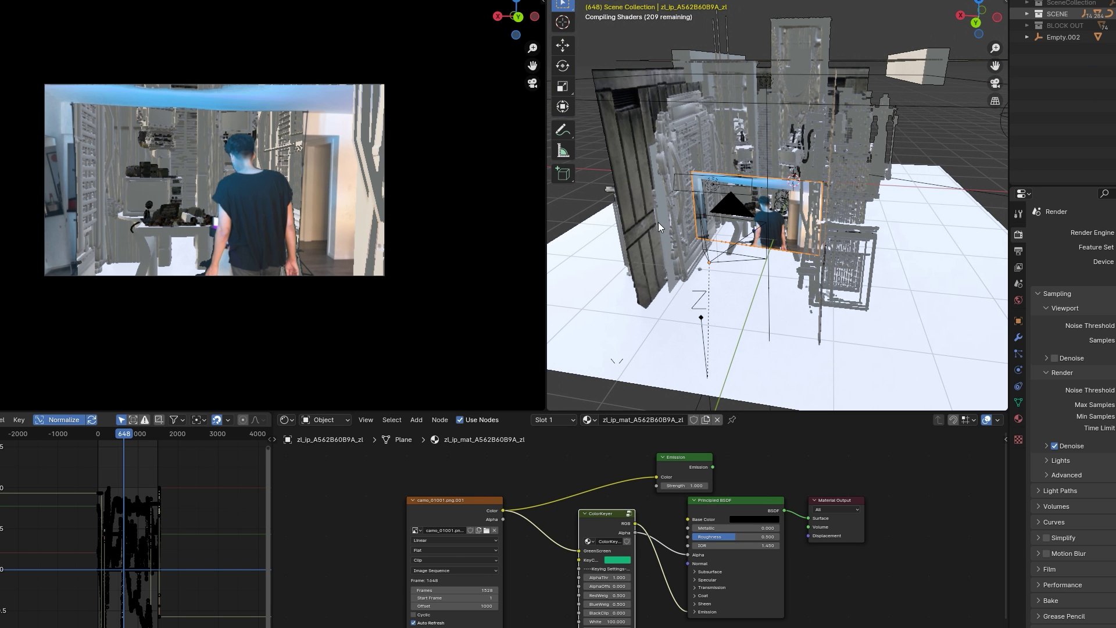
{"action": "scroll", "coordinate": [719, 198], "scroll_direction": "up", "scroll_amount": 5}
{"action": "scroll", "coordinate": [761, 252], "scroll_direction": "up", "scroll_amount": 3}
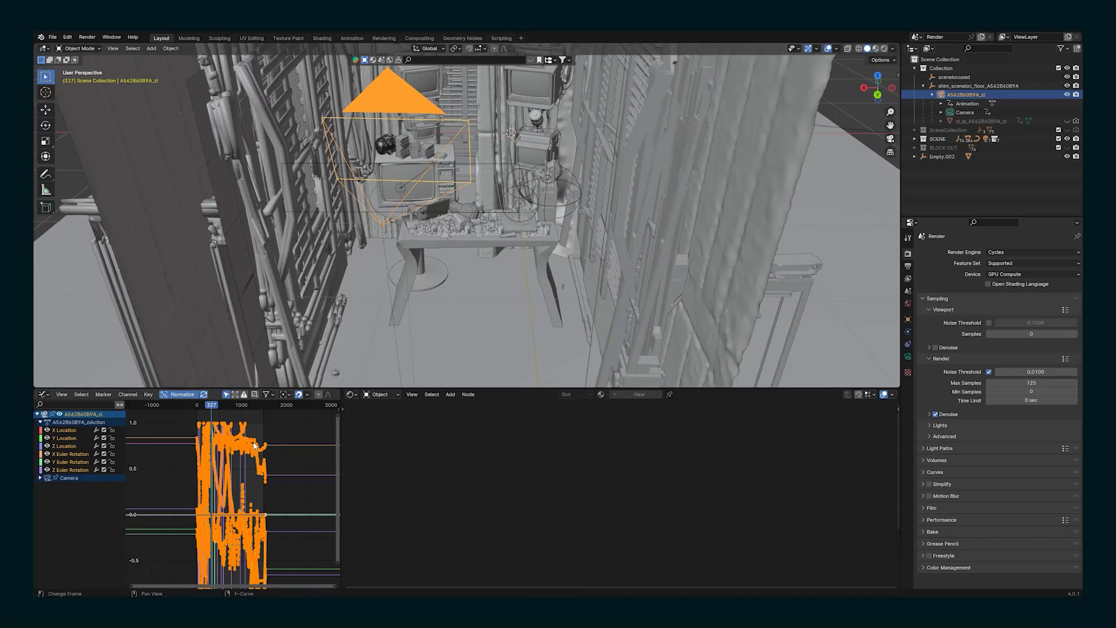
{"action": "left_click", "coordinate": [269, 433]}
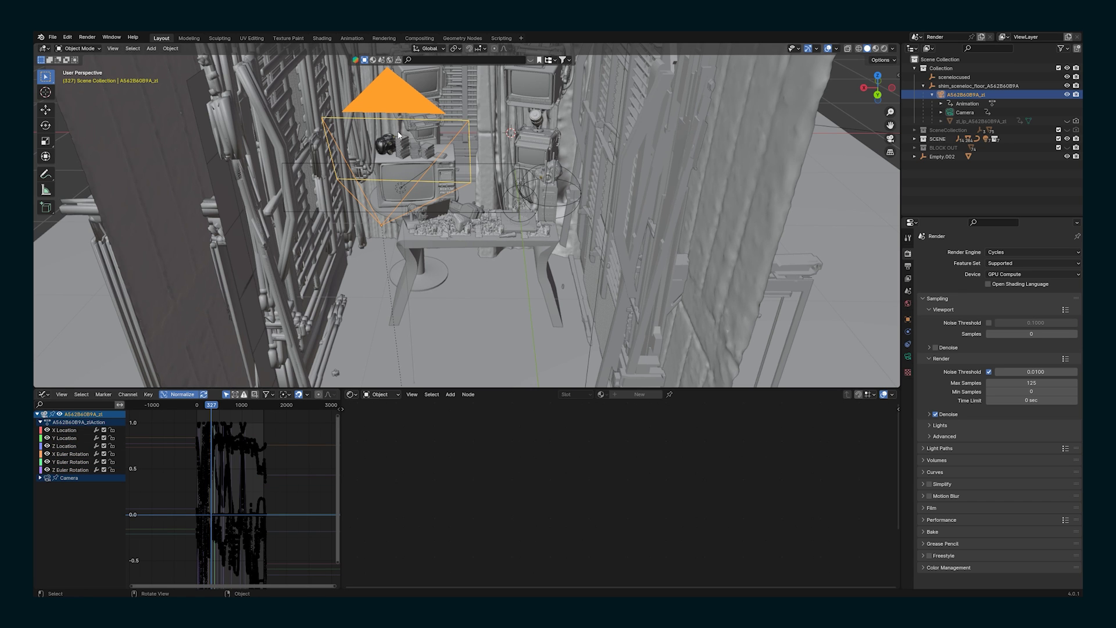
Select all camera keyframes, smooth them twice with Alt+O, and play back from the start.
{"action": "key", "text": "a"}
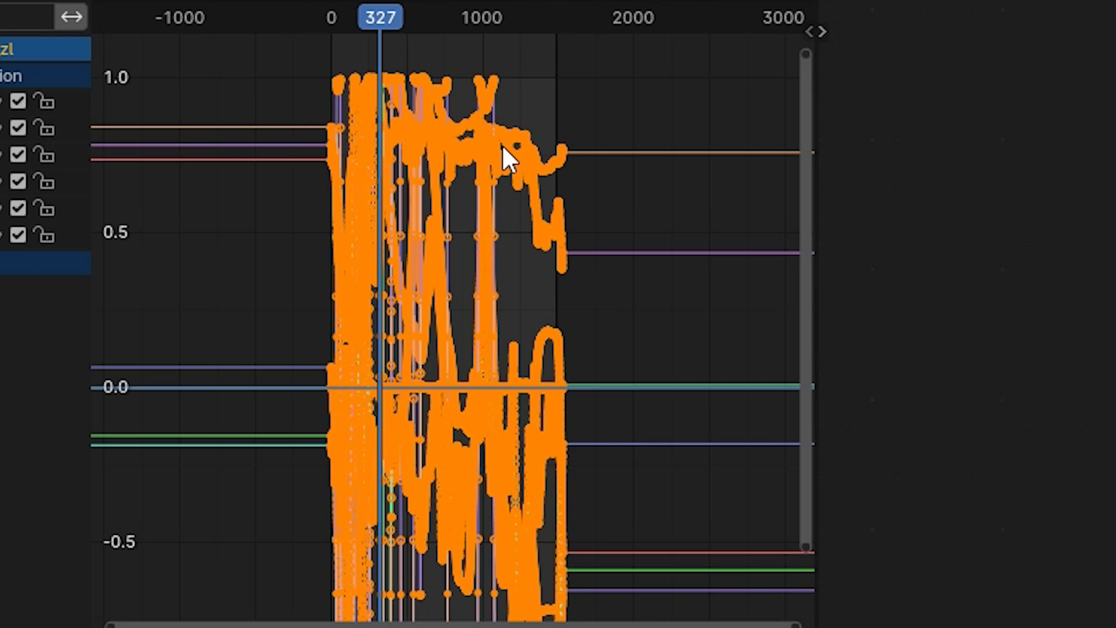
{"action": "key", "text": "alt+o"}
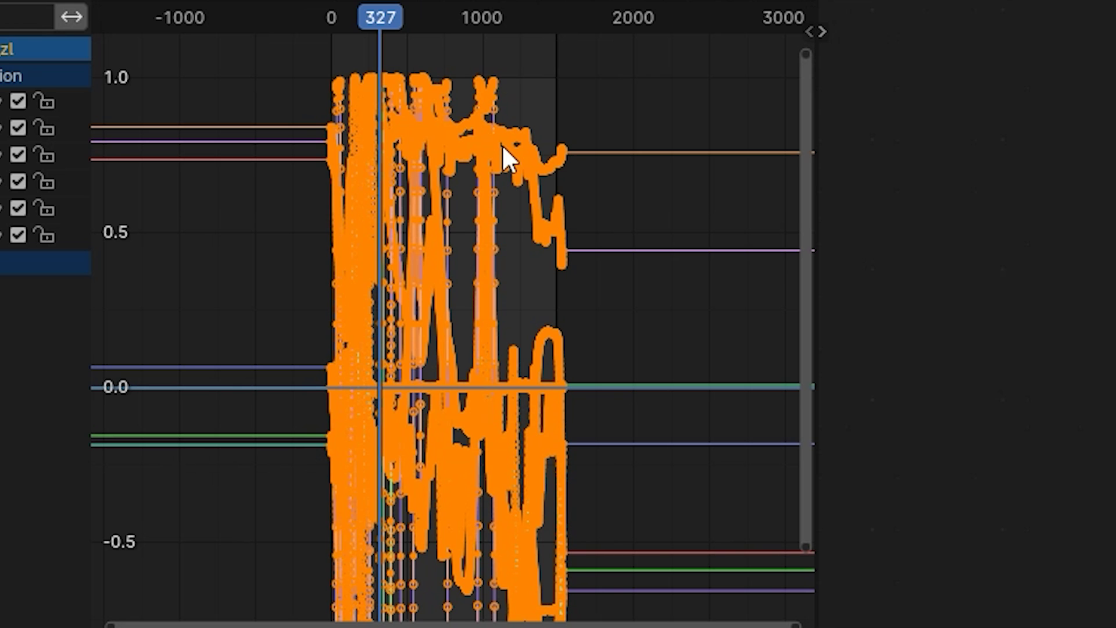
{"action": "key", "text": "alt+o"}
{"action": "left_click", "coordinate": [334, 12]}
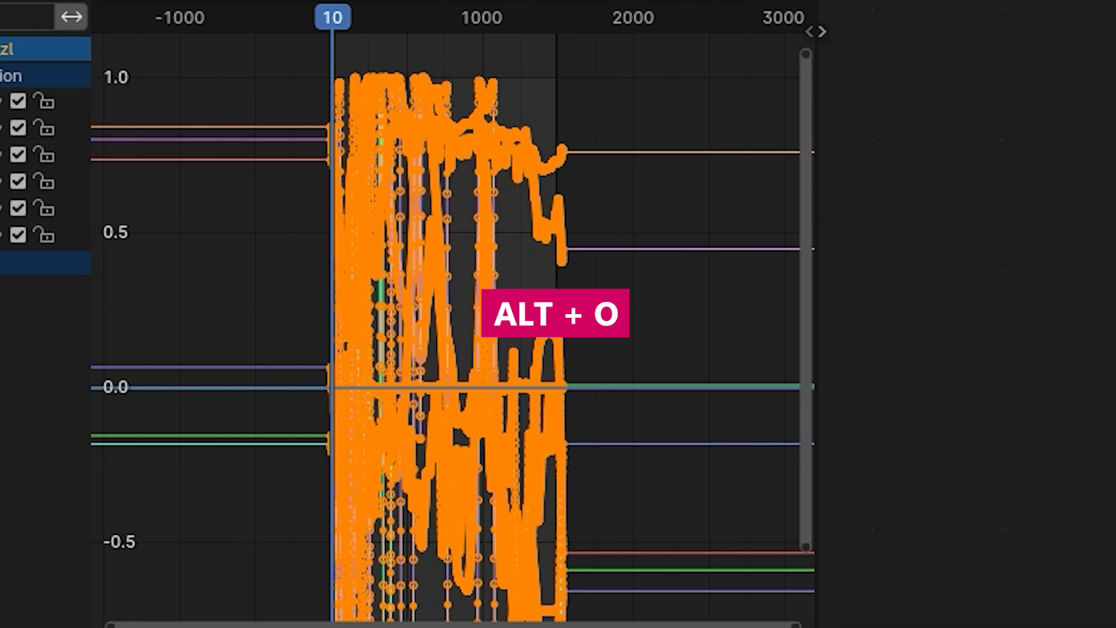
{"action": "key", "text": "ctrl+z"}
{"action": "key", "text": "alt+o"}
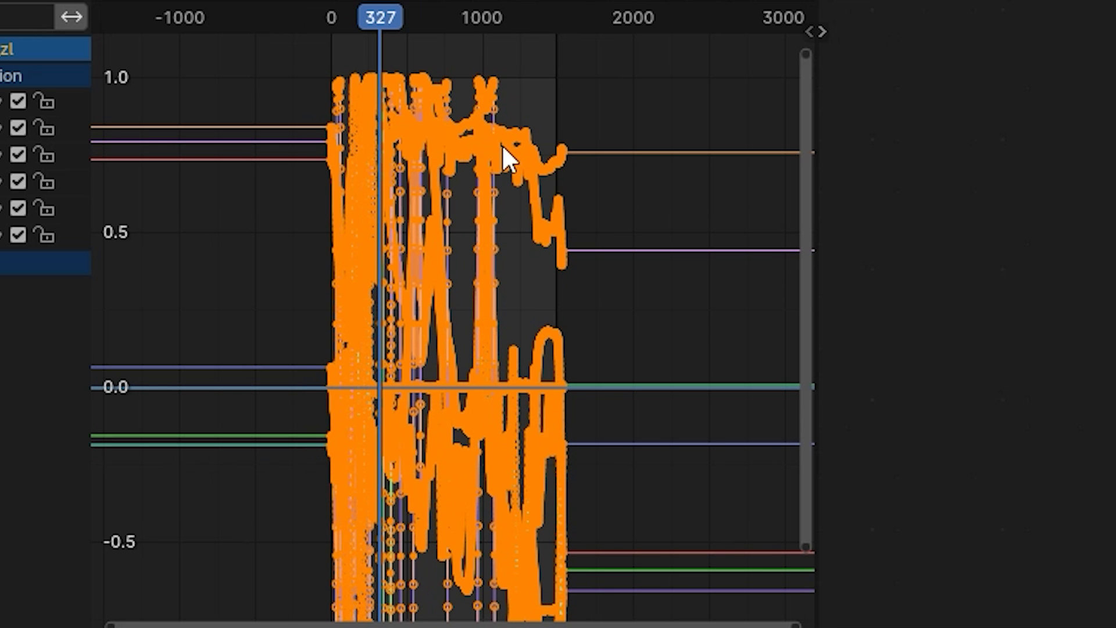
{"action": "key", "text": "shift+Left"}
{"action": "key", "text": "space"}
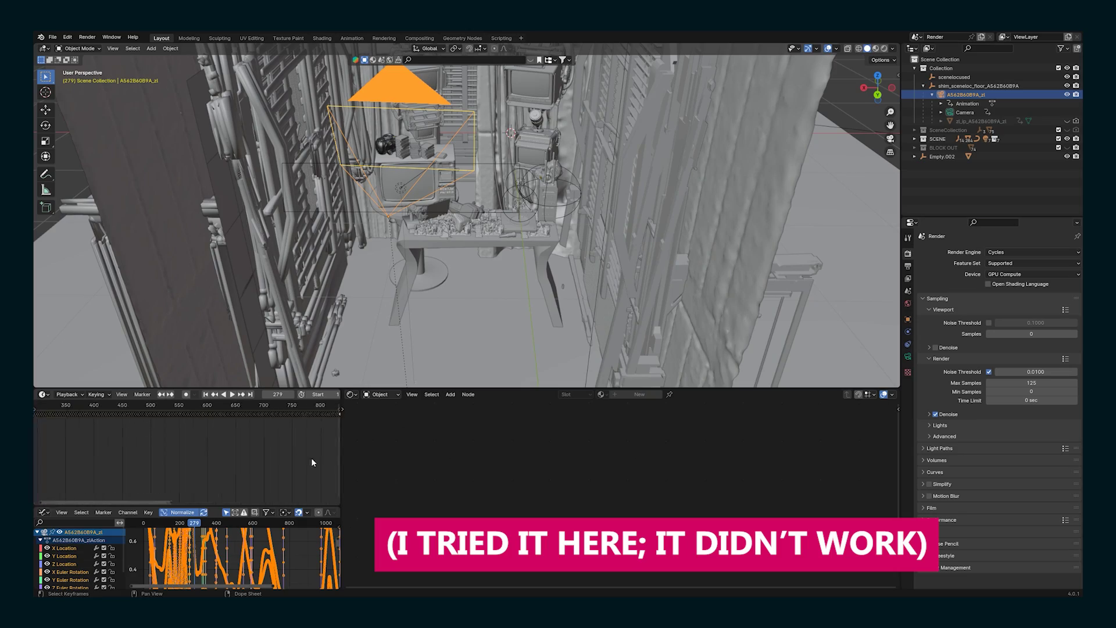
Play up to the camera jump and delete the camera keyframe at frame 29.
{"action": "key", "text": "Home"}
{"action": "left_click_drag", "start_coordinate": [209, 405], "coordinate": [160, 406]}
{"action": "scroll", "coordinate": [203, 437], "scroll_direction": "up", "scroll_amount": 5}
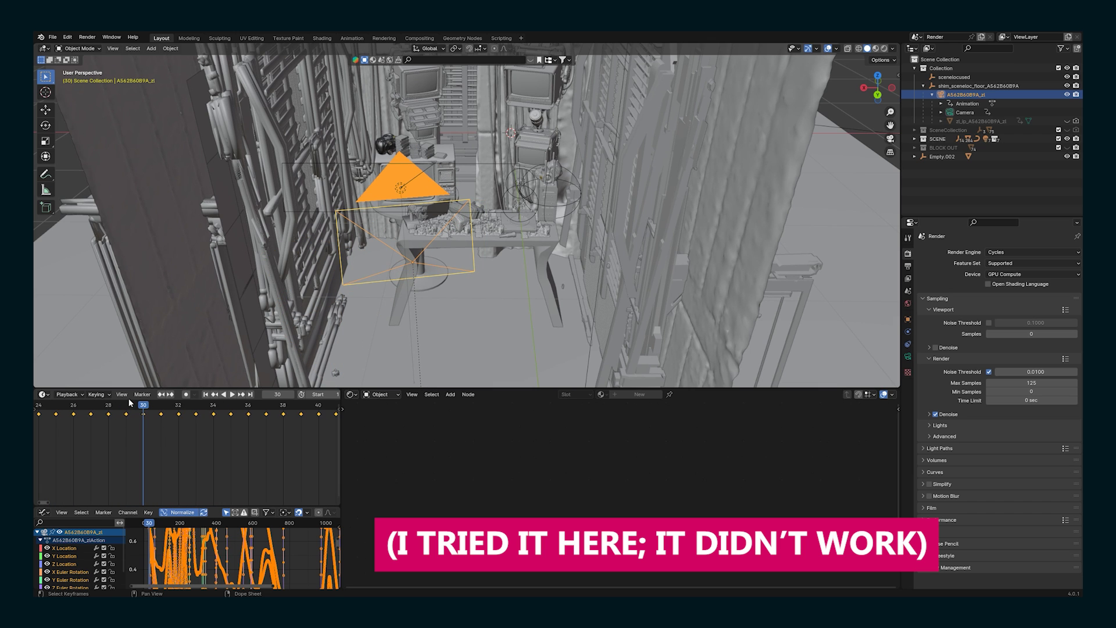
{"action": "left_click", "coordinate": [105, 410]}
{"action": "key", "text": "space"}
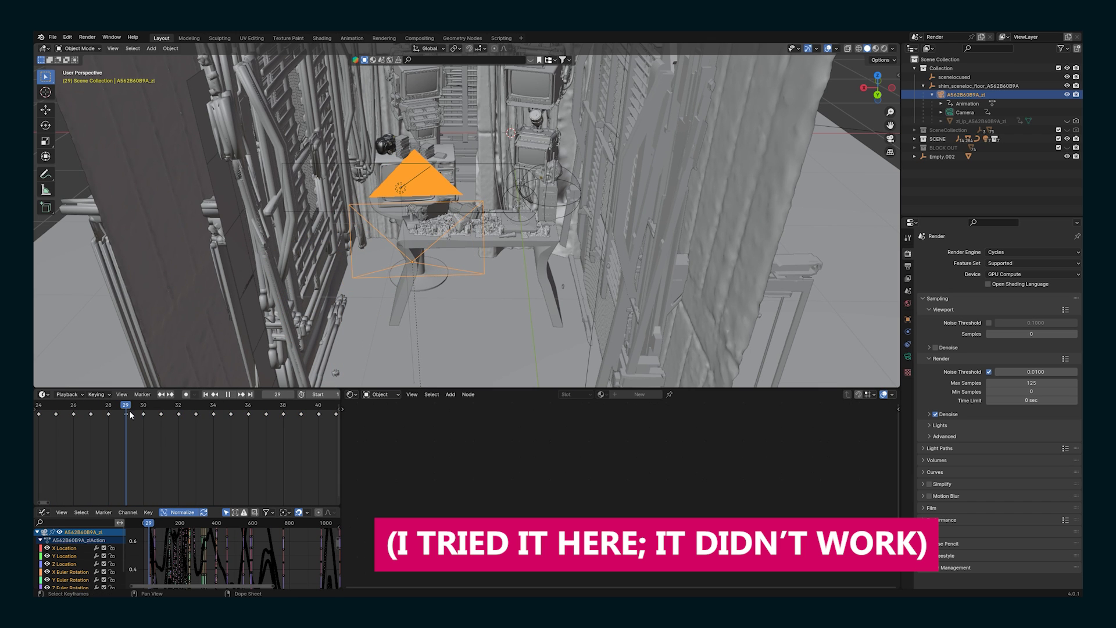
{"action": "key", "text": "space"}
{"action": "key", "text": "x"}
{"action": "left_click", "coordinate": [144, 413]}
Delete the camera keyframes from frame 32 to 40, then filter the effects list on 'warp'.
{"action": "scroll", "coordinate": [148, 442], "scroll_direction": "down", "scroll_amount": 1}
{"action": "left_click_drag", "start_coordinate": [148, 407], "coordinate": [169, 416]}
{"action": "key", "text": "space"}
{"action": "key", "text": "Escape"}
{"action": "key", "text": "x"}
{"action": "left_click", "coordinate": [139, 421]}
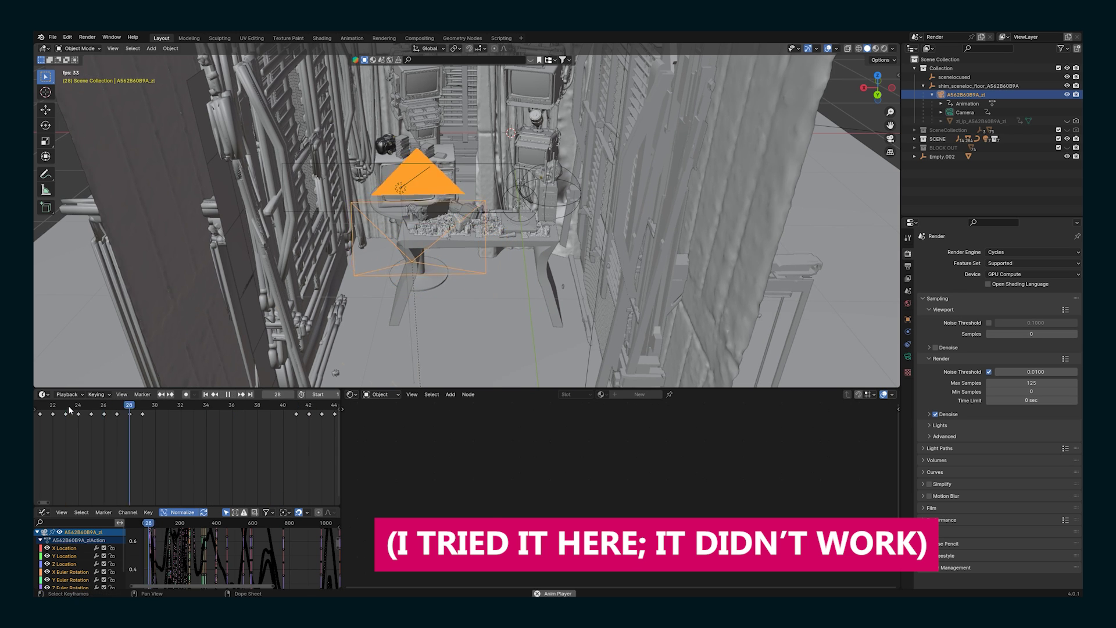
{"action": "type", "text": "warp"}
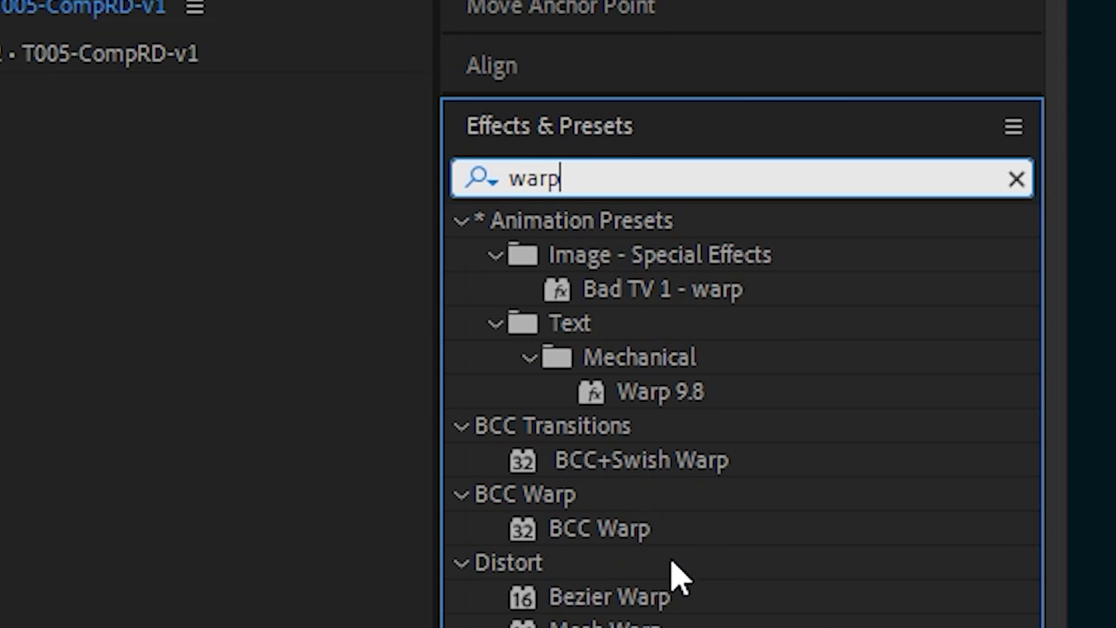
Apply Warp Stabilizer to the T005-CompRD-Stabilized-v2 layer so it analyses at 50% smoothness.
{"action": "double_click", "coordinate": [624, 627]}
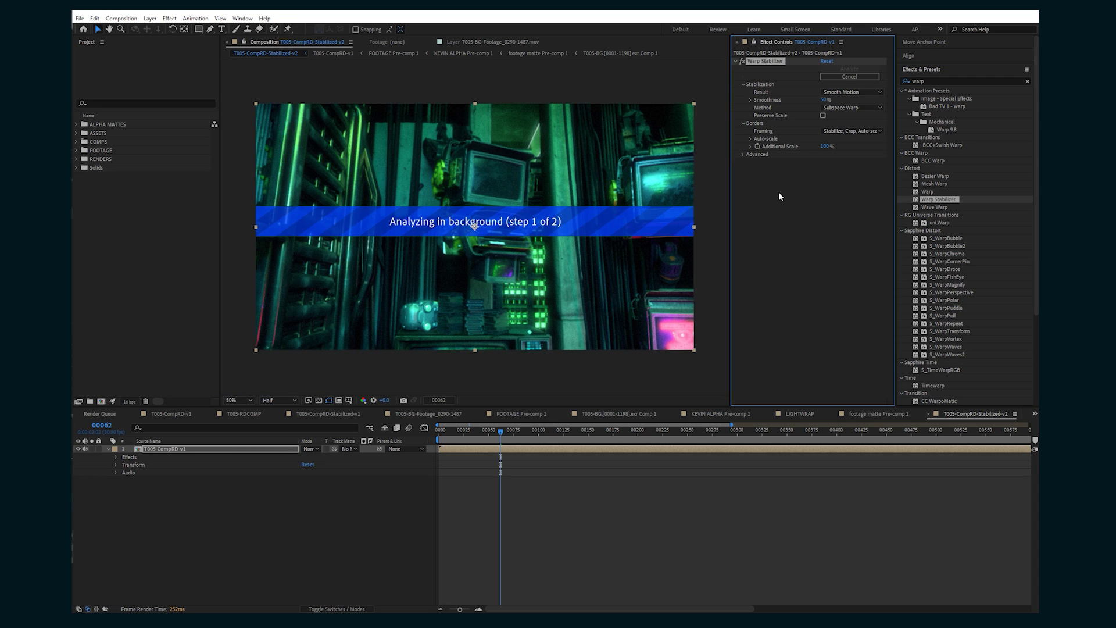